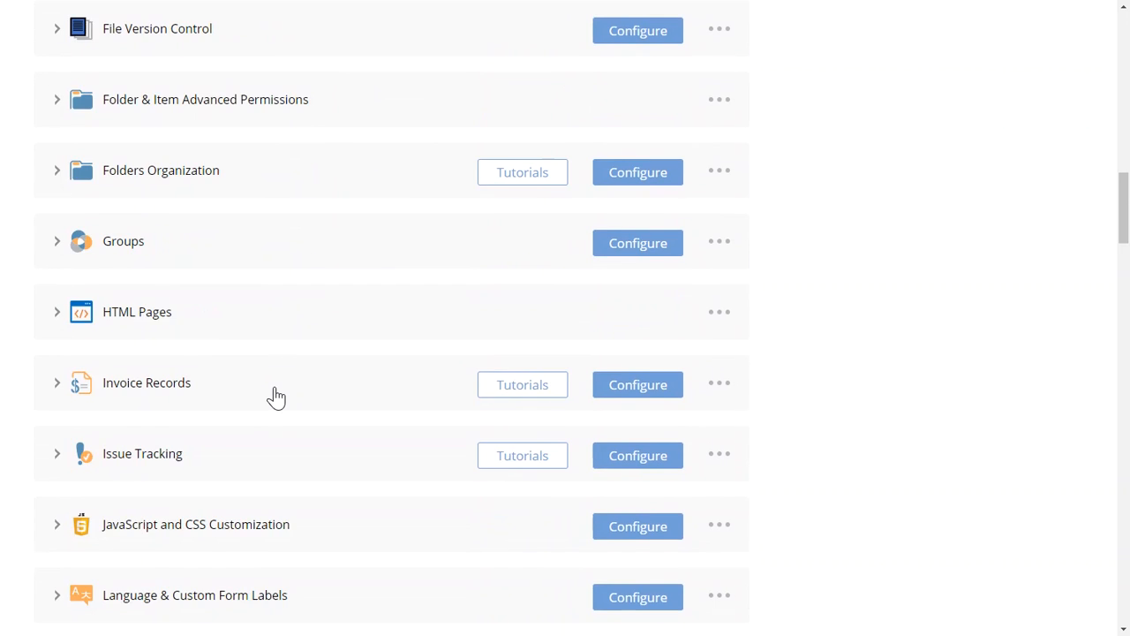
Step: Select the New Labels set in the Language & Custom Form Labels configuration and open it for customization
{"action": "scroll", "coordinate": [212, 391], "scroll_direction": "down", "scroll_amount": 3}
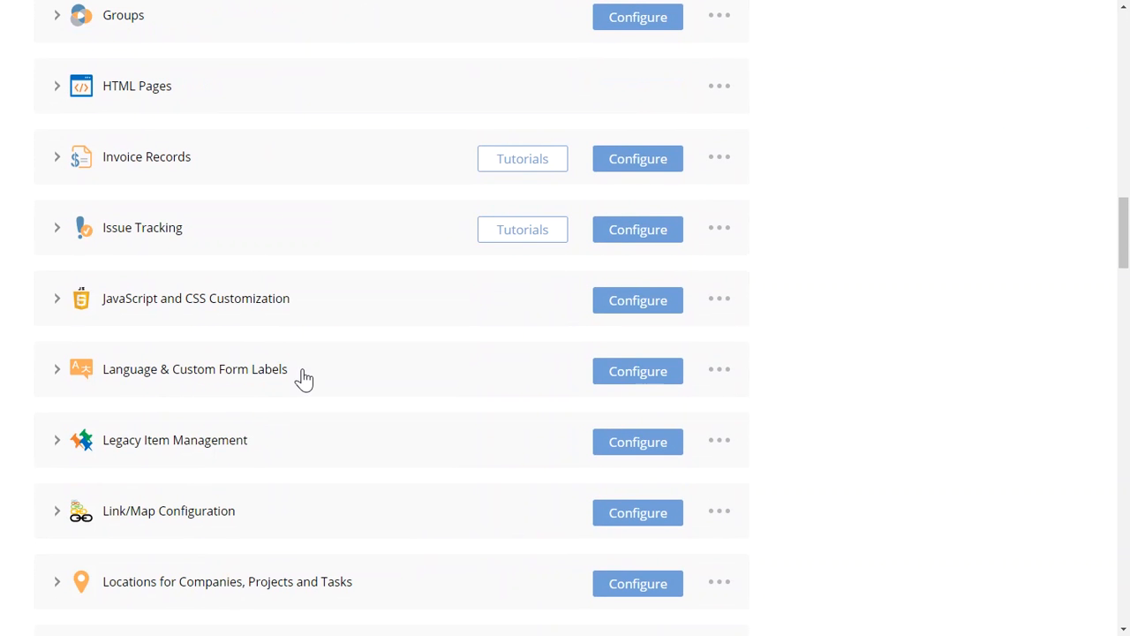
{"action": "left_click", "coordinate": [633, 376]}
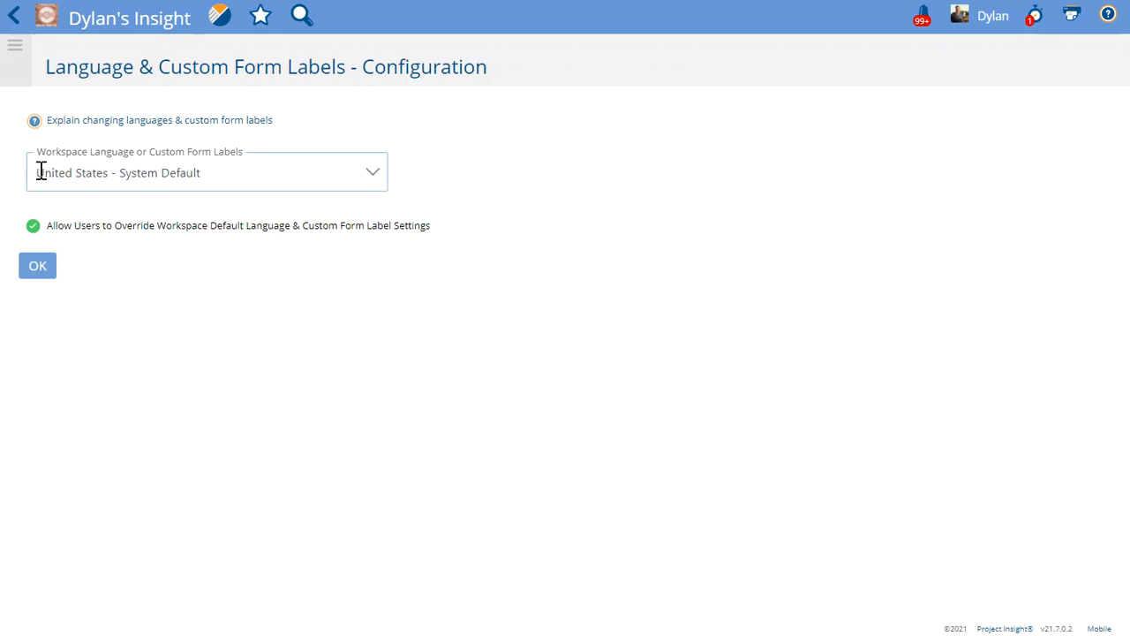
{"action": "left_click", "coordinate": [146, 174]}
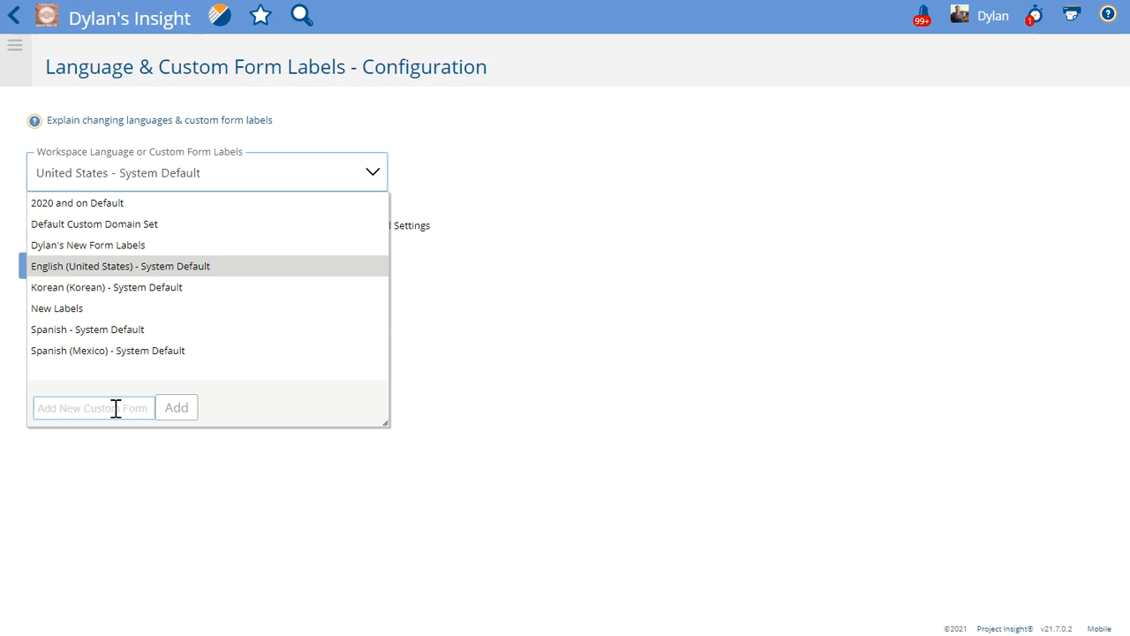
{"action": "left_click", "coordinate": [78, 316]}
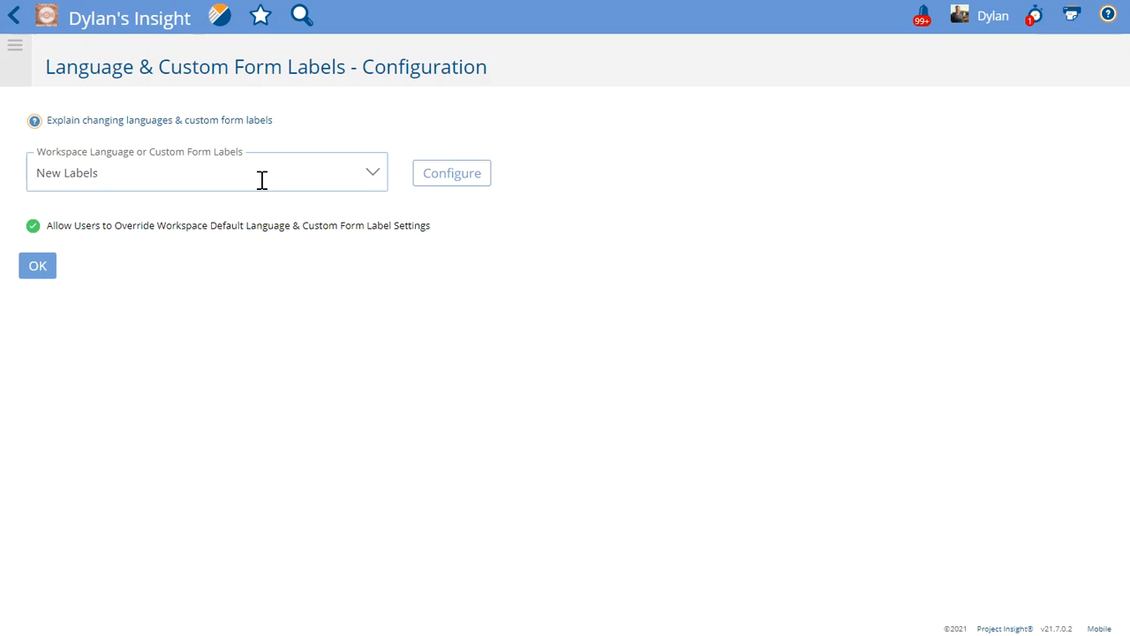
{"action": "left_click", "coordinate": [459, 170]}
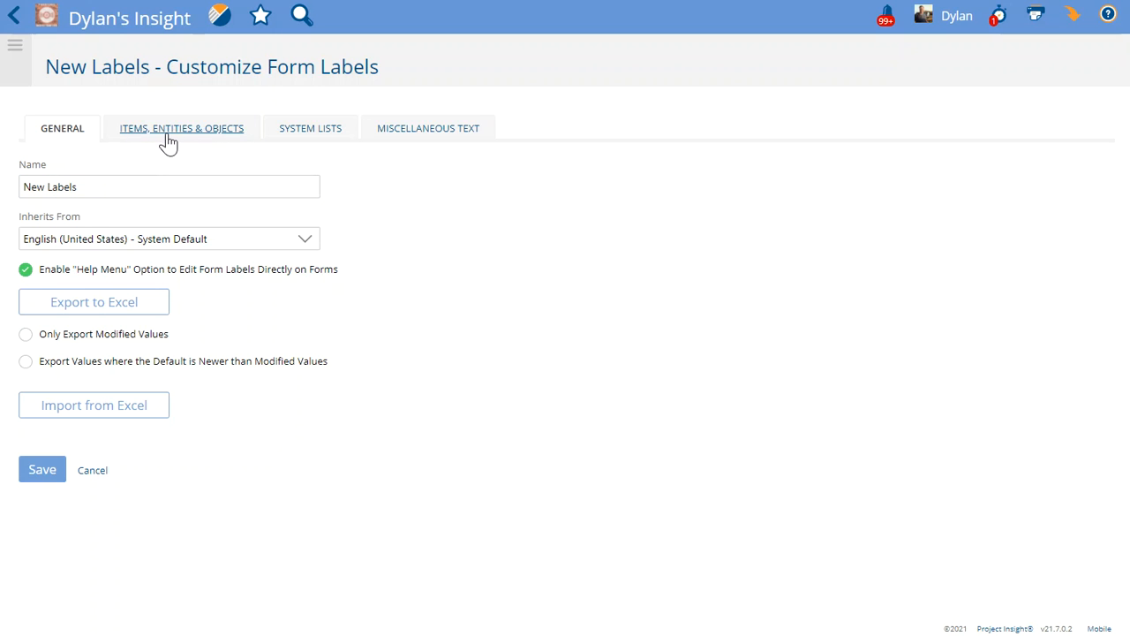
Step: Review the items, entities and related objects whose labels can be customized in the New Labels set
{"action": "left_click", "coordinate": [222, 134]}
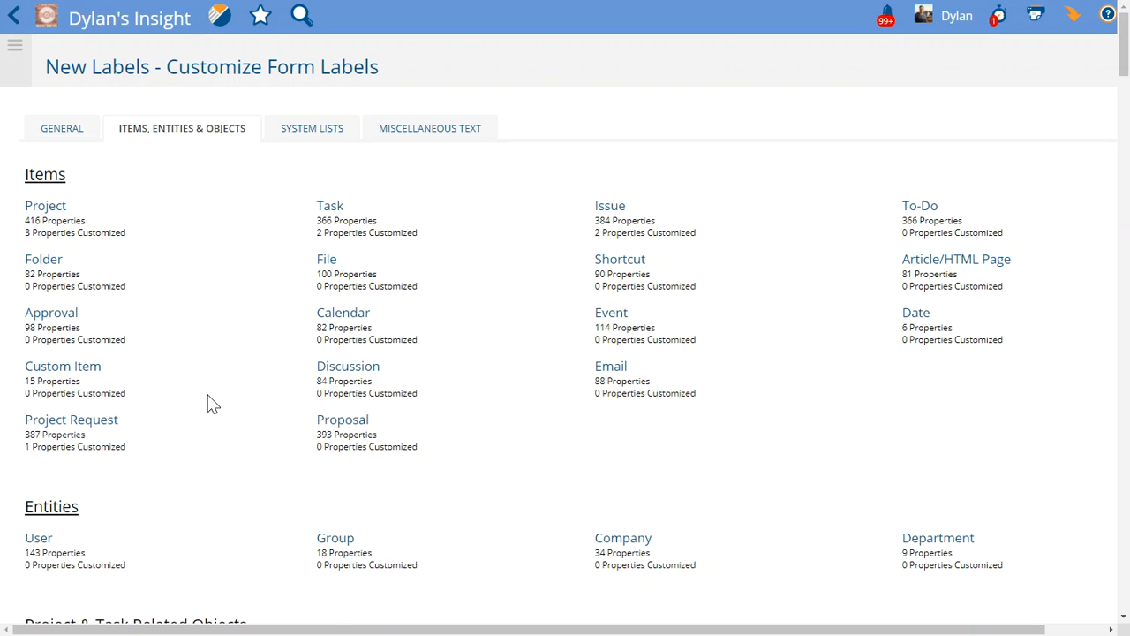
{"action": "scroll", "coordinate": [210, 403], "scroll_direction": "down", "scroll_amount": 6}
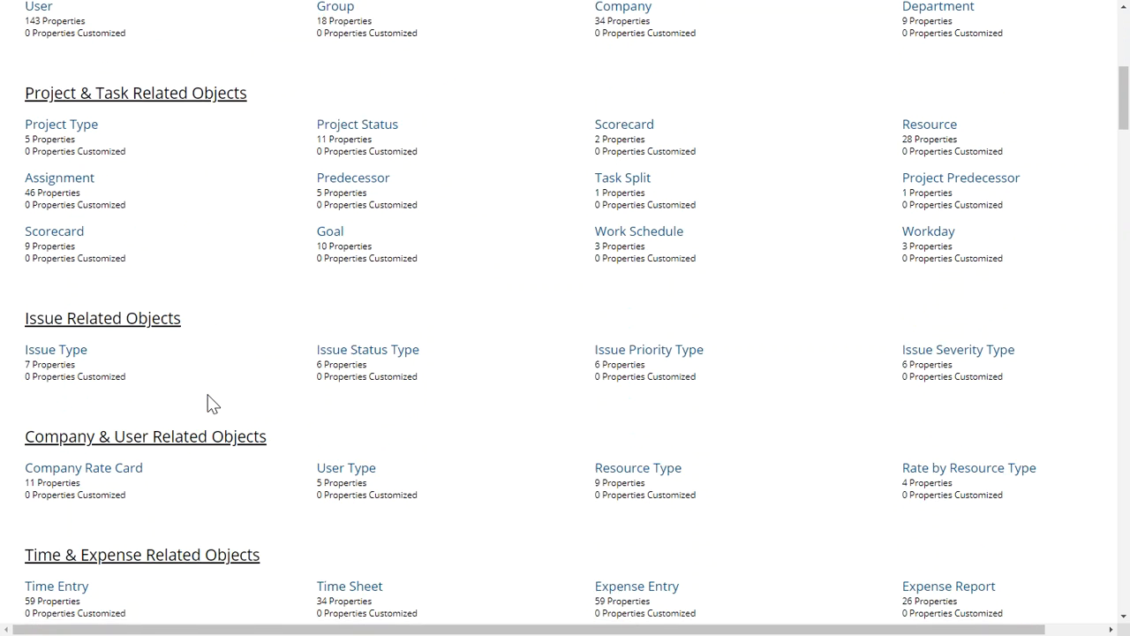
{"action": "scroll", "coordinate": [210, 404], "scroll_direction": "down", "scroll_amount": 3}
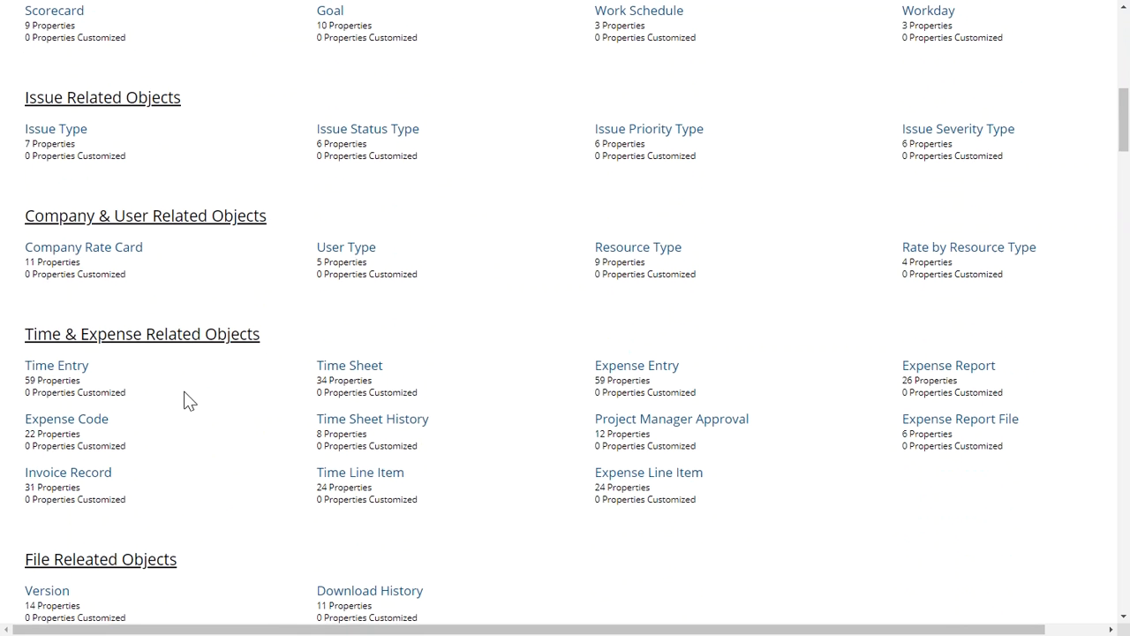
{"action": "scroll", "coordinate": [187, 399], "scroll_direction": "up", "scroll_amount": 9}
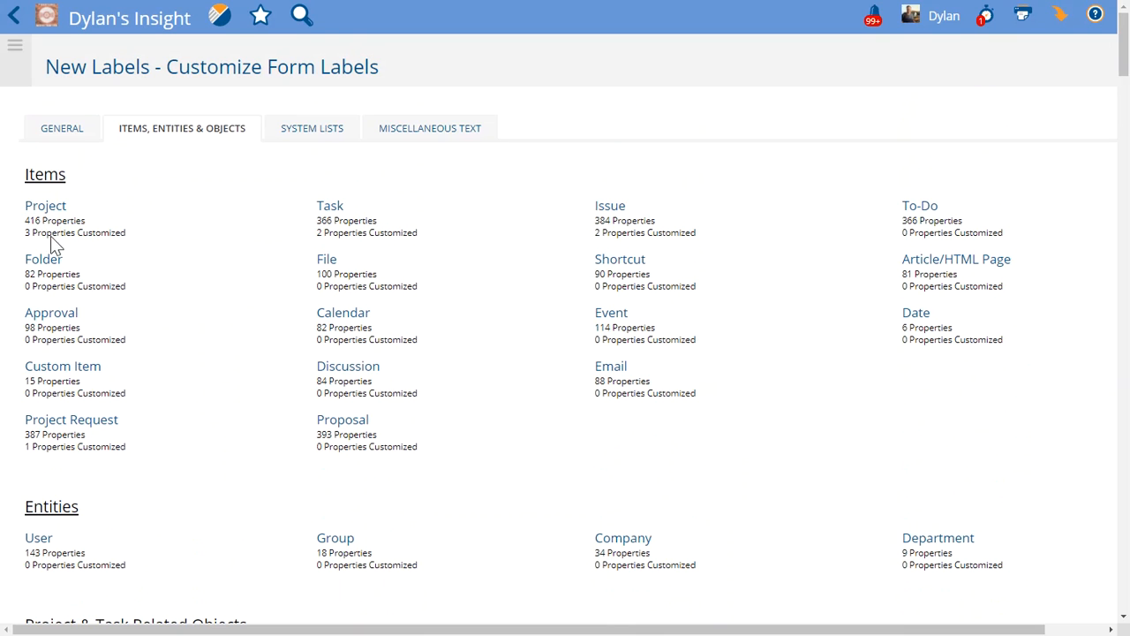
Step: Open the Project item's field names and tool tips and look through its property list
{"action": "left_click", "coordinate": [50, 237]}
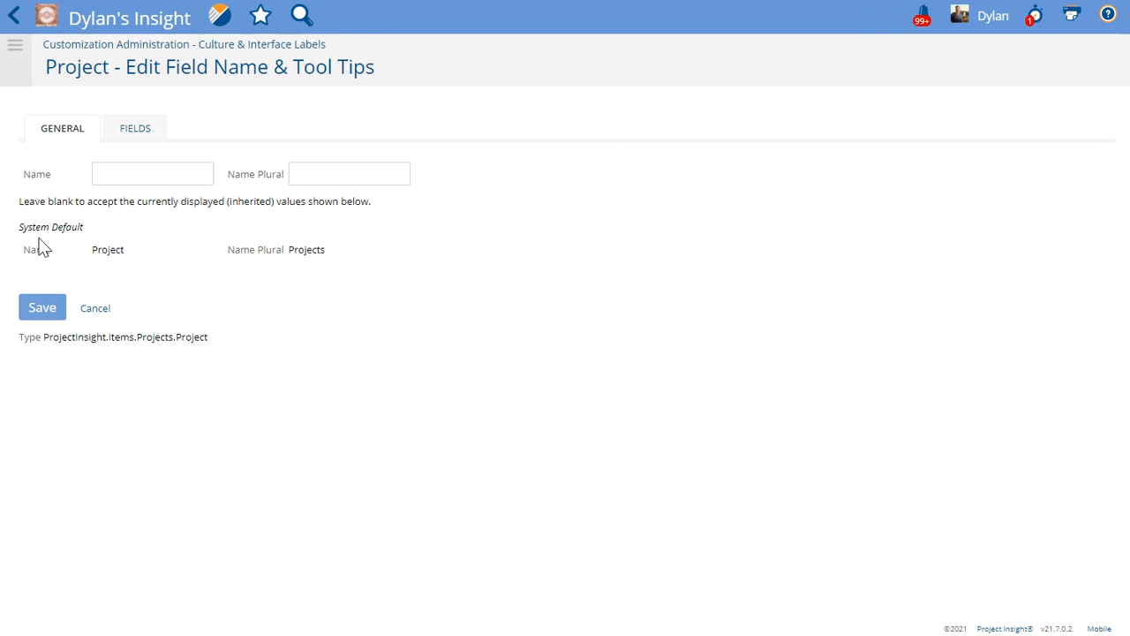
{"action": "left_click", "coordinate": [137, 135]}
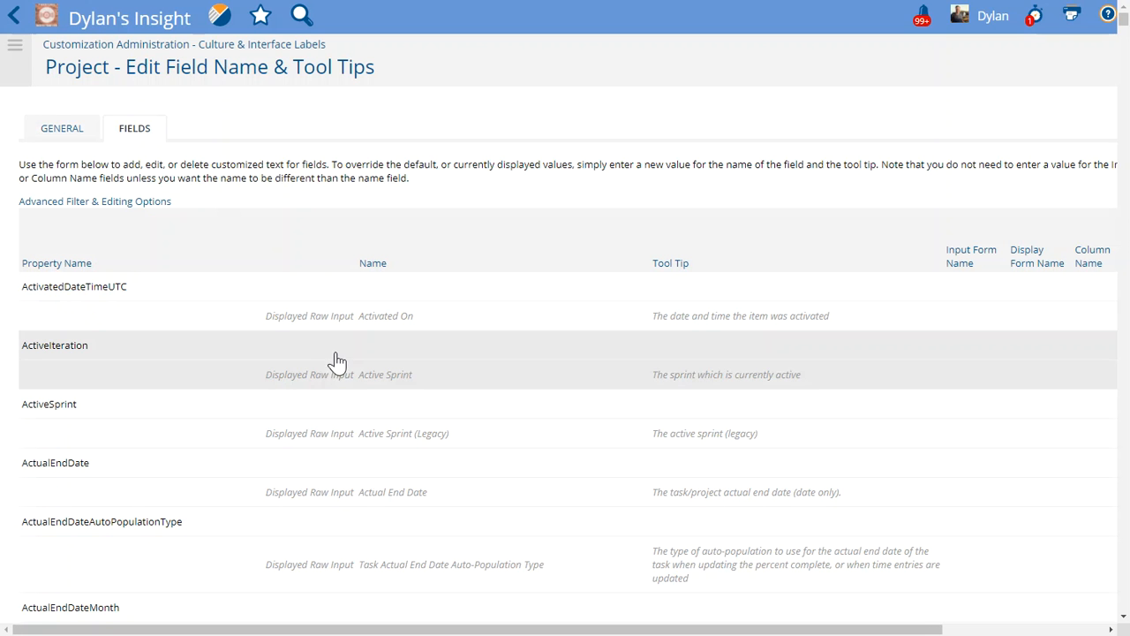
{"action": "scroll", "coordinate": [283, 370], "scroll_direction": "down", "scroll_amount": 2}
{"action": "scroll", "coordinate": [250, 365], "scroll_direction": "down", "scroll_amount": 6}
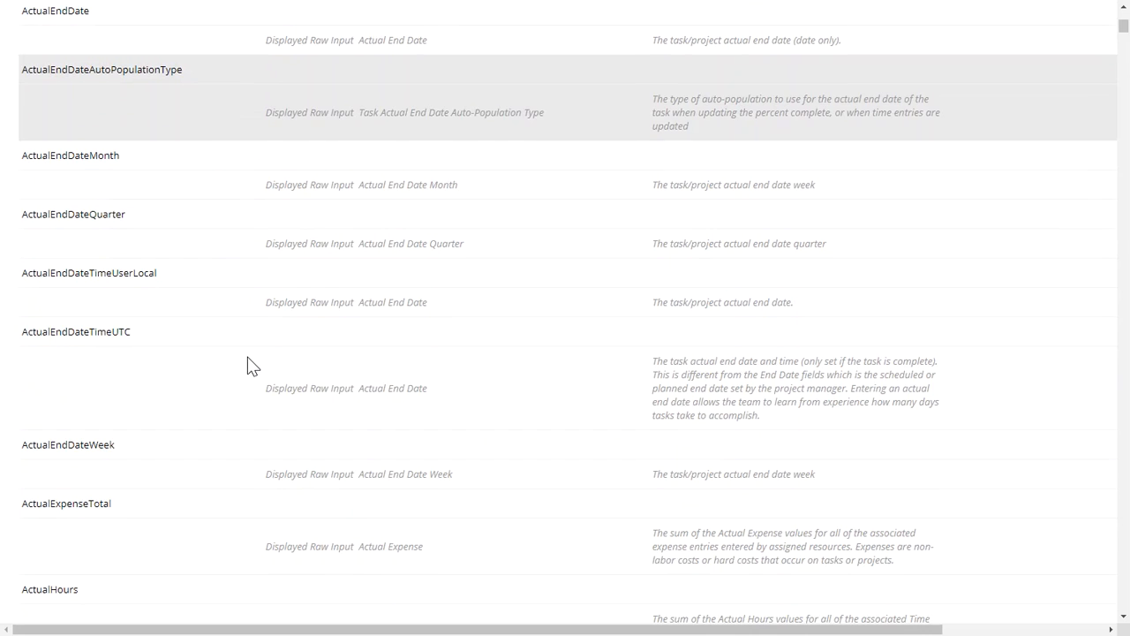
{"action": "scroll", "coordinate": [250, 364], "scroll_direction": "down", "scroll_amount": 4}
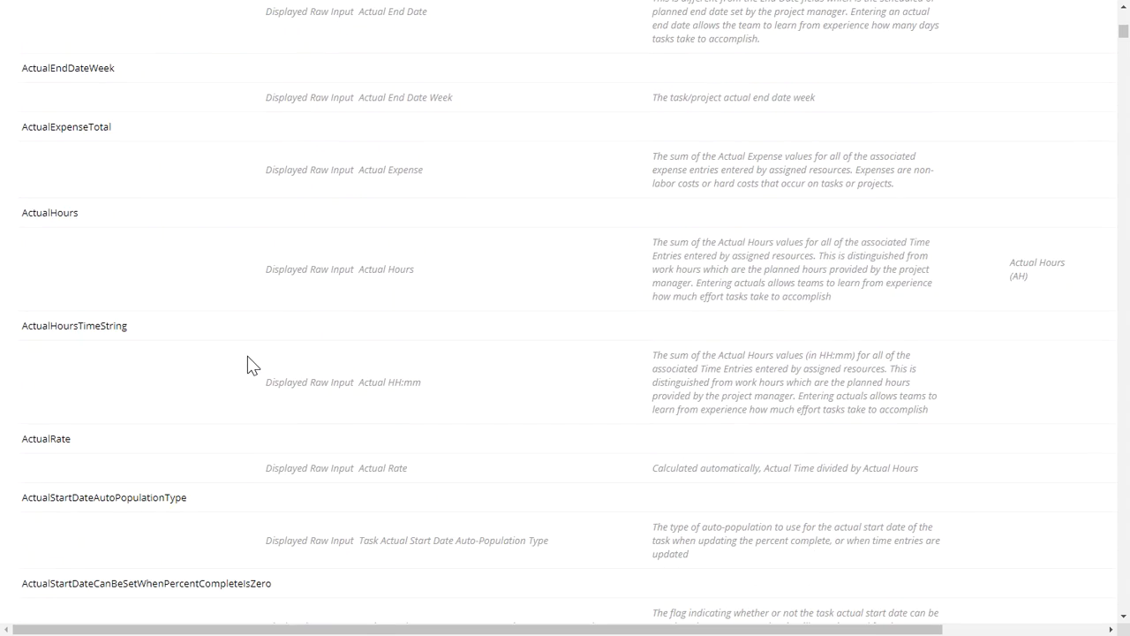
{"action": "scroll", "coordinate": [249, 365], "scroll_direction": "down", "scroll_amount": 12}
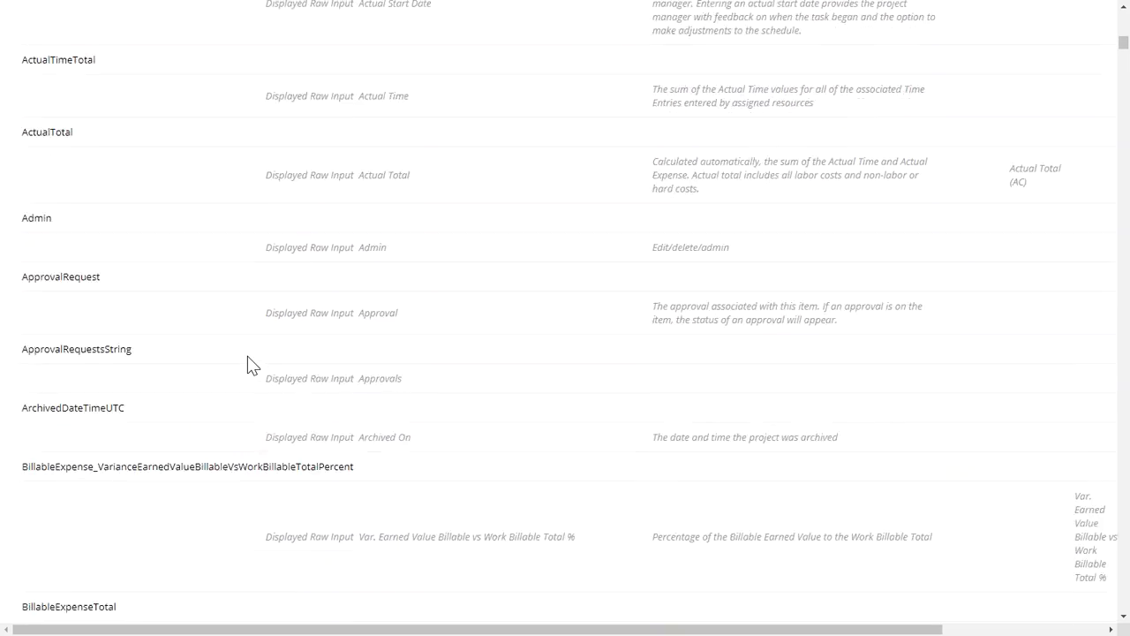
{"action": "scroll", "coordinate": [250, 365], "scroll_direction": "down", "scroll_amount": 9}
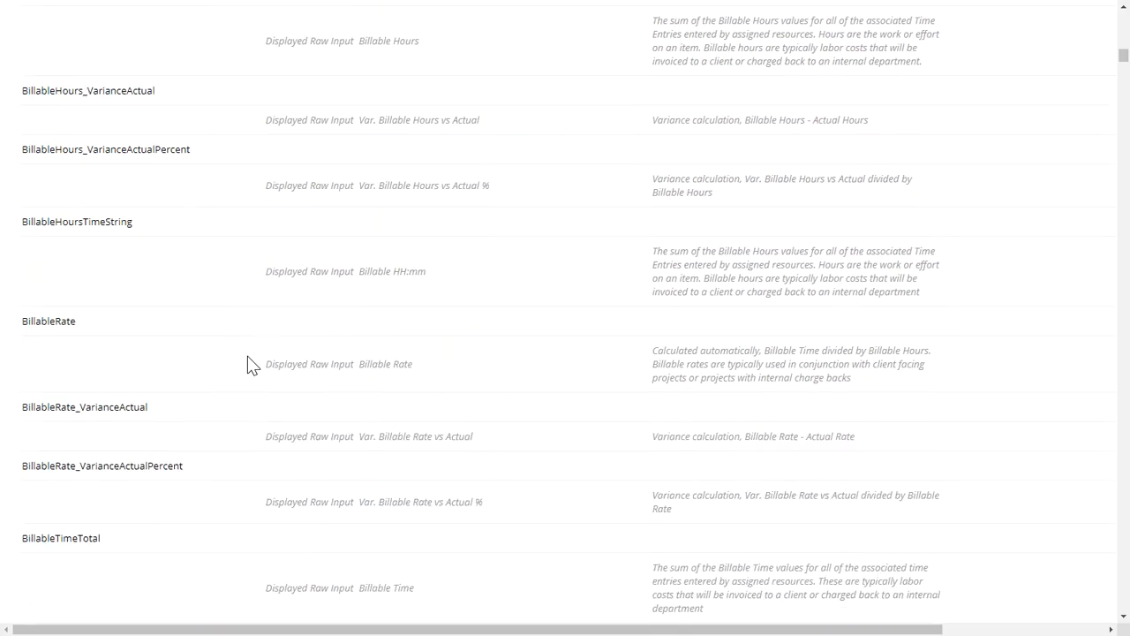
{"action": "scroll", "coordinate": [248, 357], "scroll_direction": "down", "scroll_amount": 8}
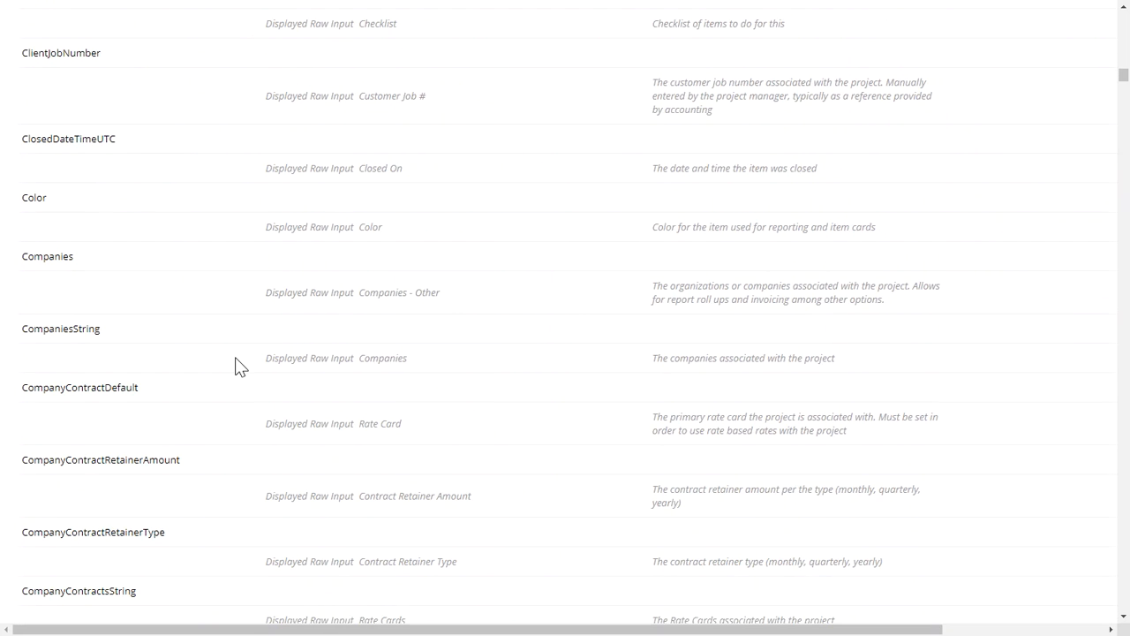
Step: Search the Project fields page for "name" and locate the Name property with its custom label
{"action": "key", "text": "ctrl+f"}
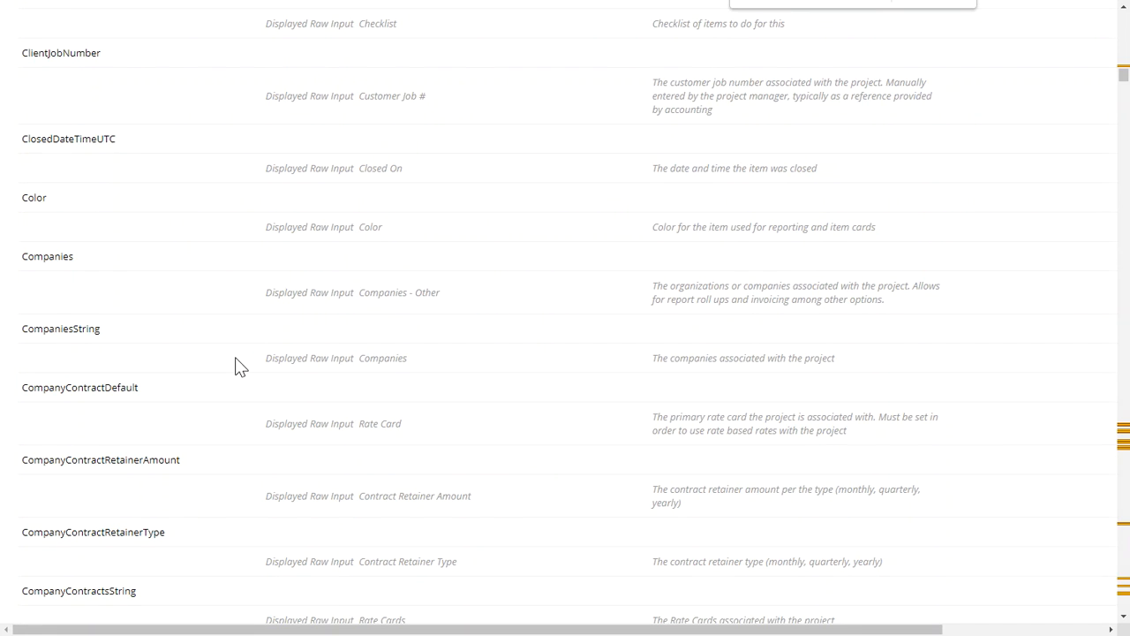
{"action": "type", "text": "name"}
{"action": "key", "text": "Return"}
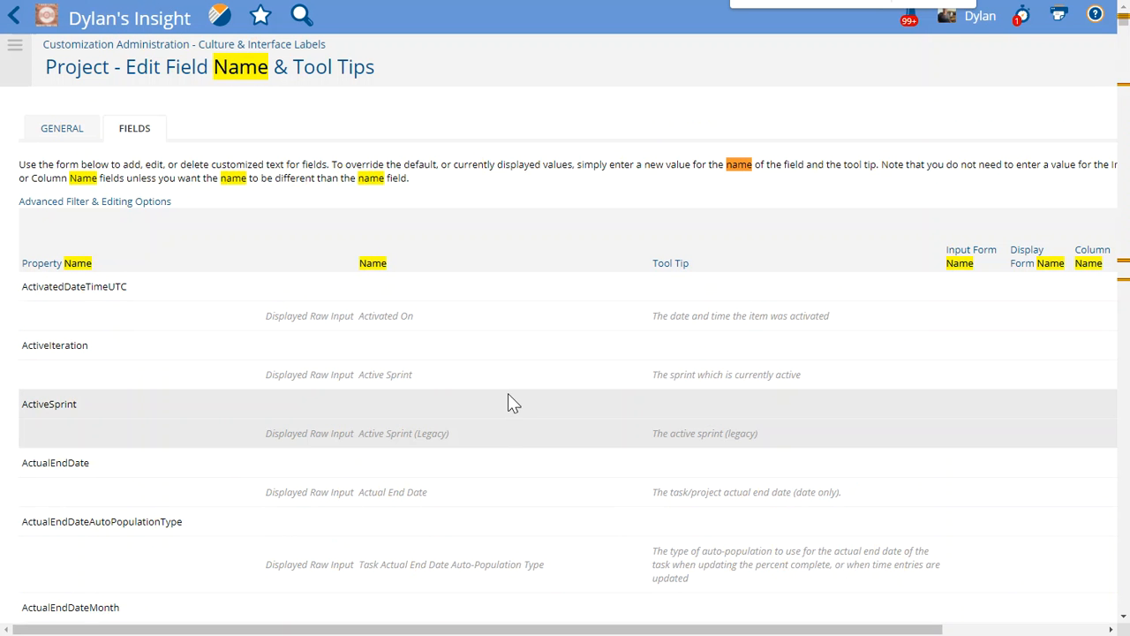
{"action": "scroll", "coordinate": [813, 313], "scroll_direction": "down", "scroll_amount": 12}
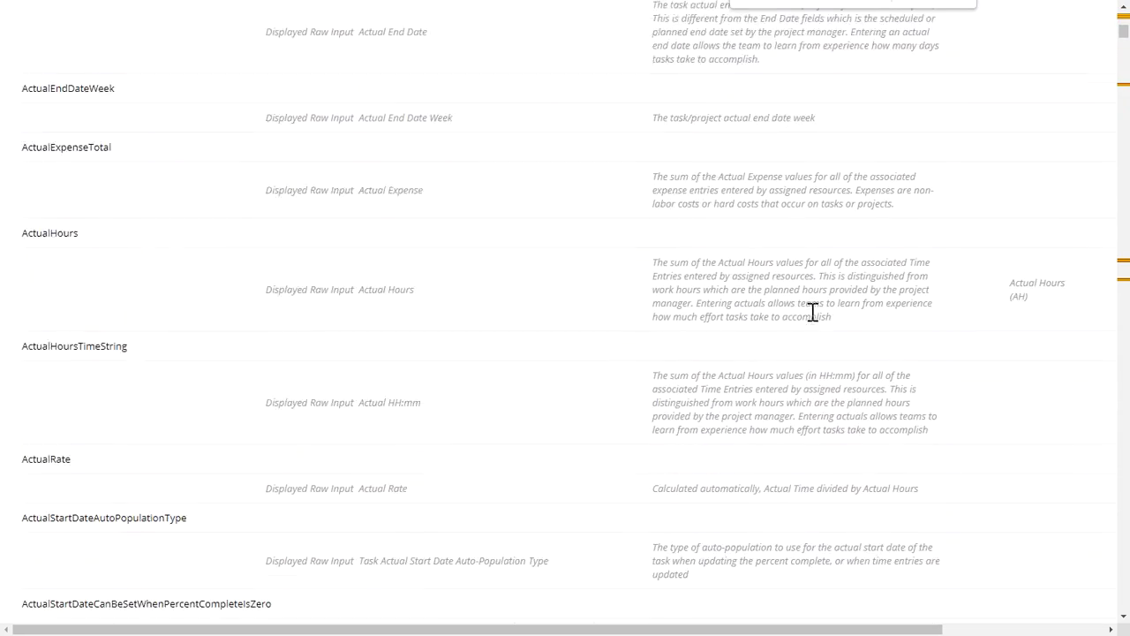
{"action": "scroll", "coordinate": [843, 200], "scroll_direction": "down", "scroll_amount": 15}
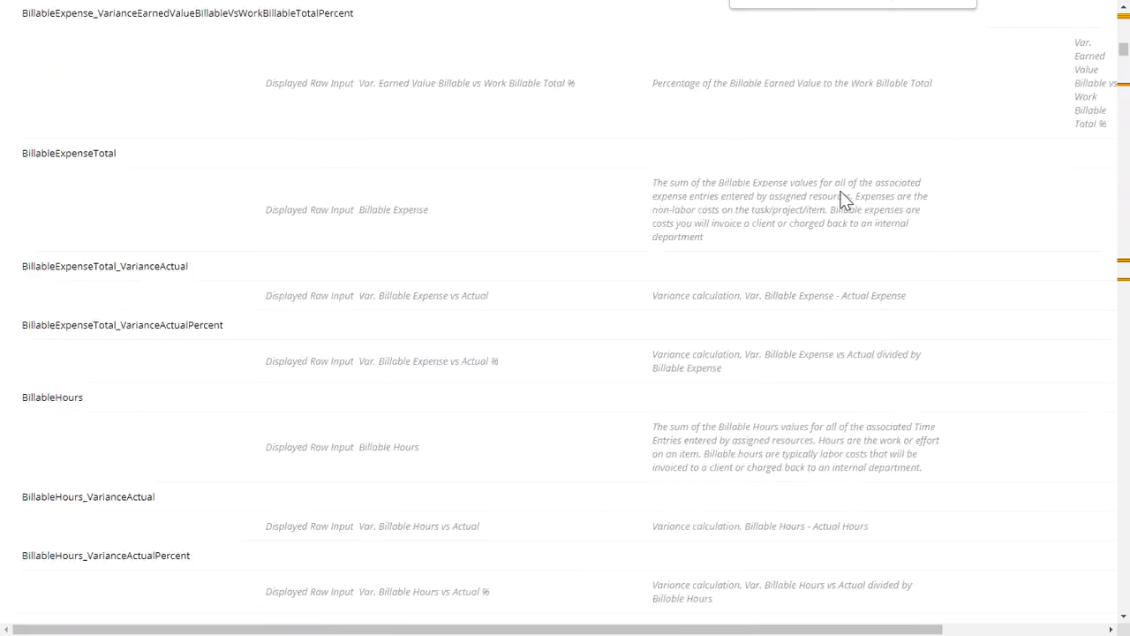
{"action": "scroll", "coordinate": [843, 199], "scroll_direction": "down", "scroll_amount": 20}
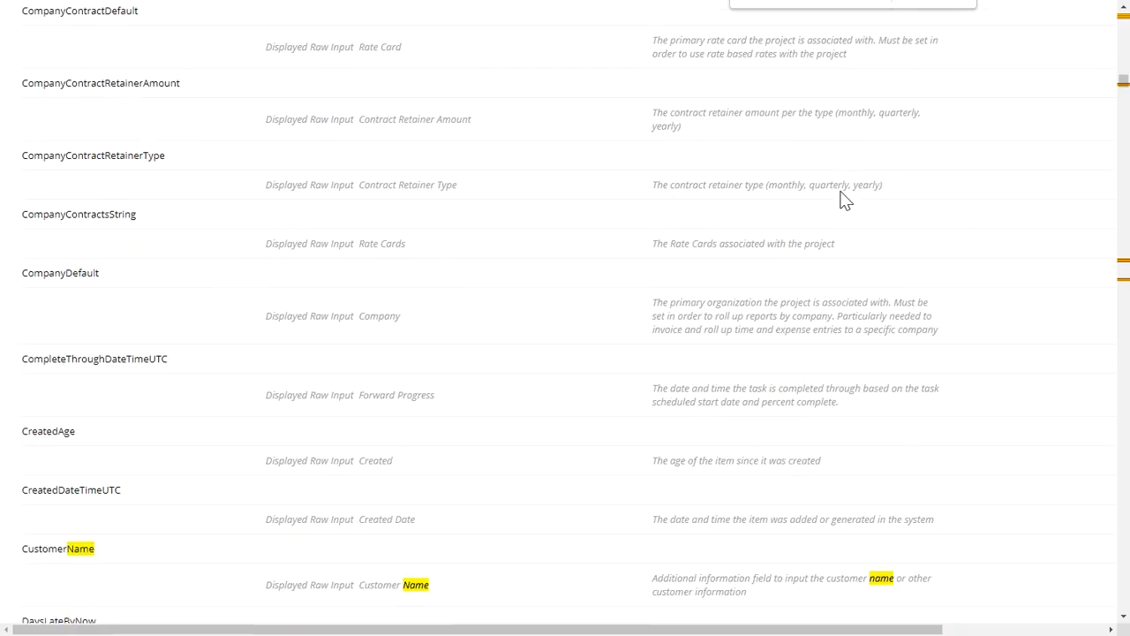
{"action": "scroll", "coordinate": [308, 348], "scroll_direction": "down", "scroll_amount": 15}
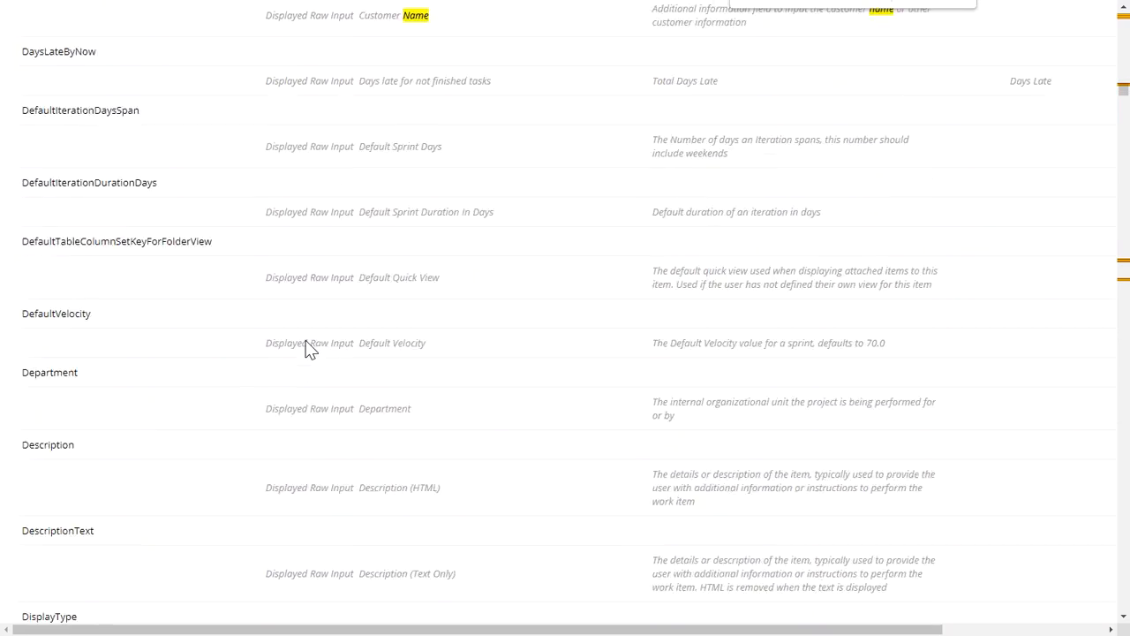
{"action": "scroll", "coordinate": [308, 347], "scroll_direction": "down", "scroll_amount": 20}
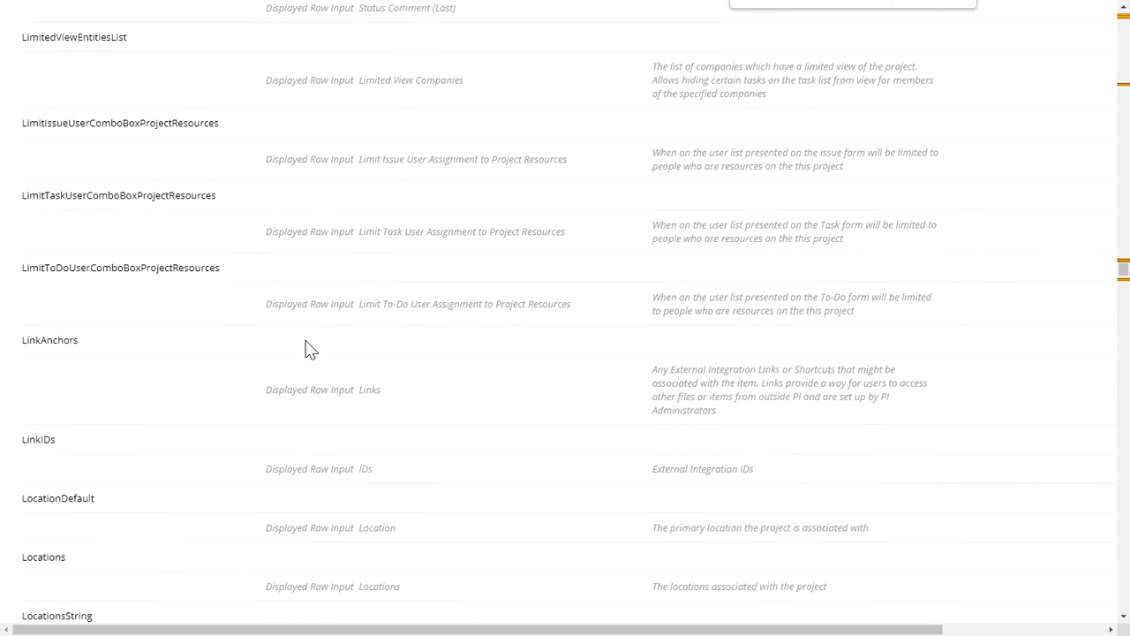
{"action": "scroll", "coordinate": [308, 347], "scroll_direction": "up", "scroll_amount": 5}
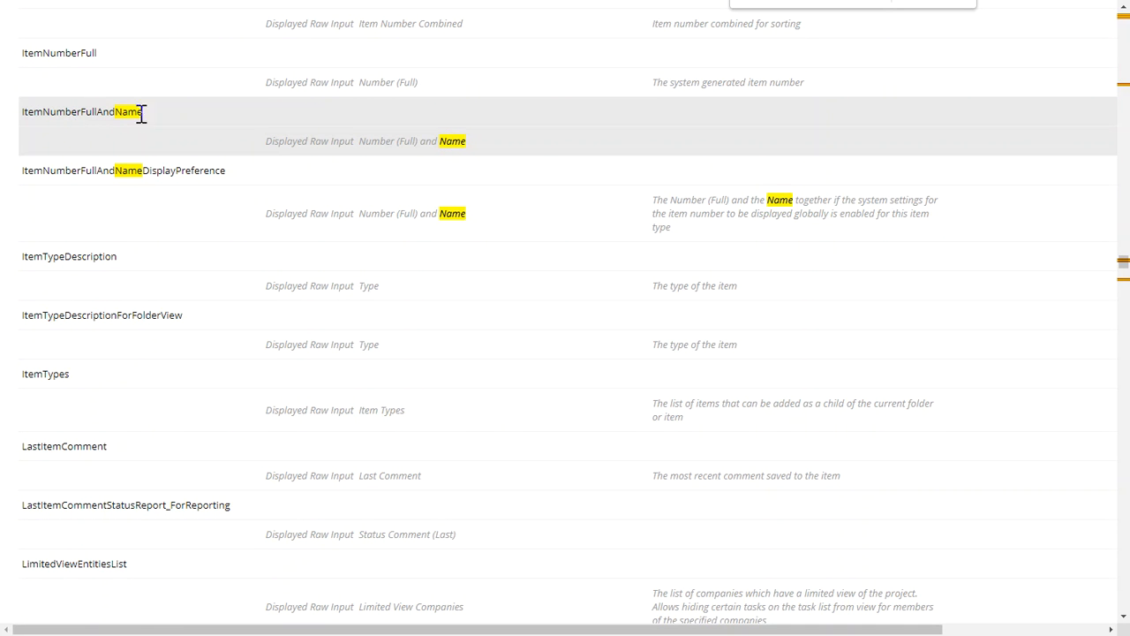
{"action": "scroll", "coordinate": [283, 309], "scroll_direction": "down", "scroll_amount": 18}
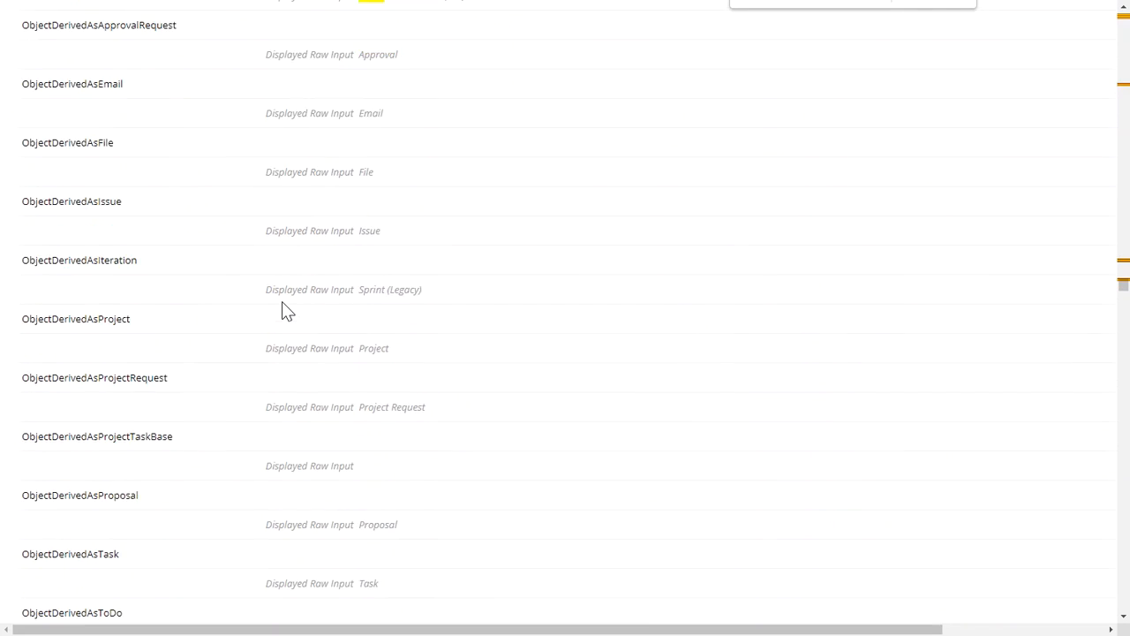
{"action": "scroll", "coordinate": [282, 309], "scroll_direction": "up", "scroll_amount": 2}
{"action": "scroll", "coordinate": [282, 309], "scroll_direction": "up", "scroll_amount": 3}
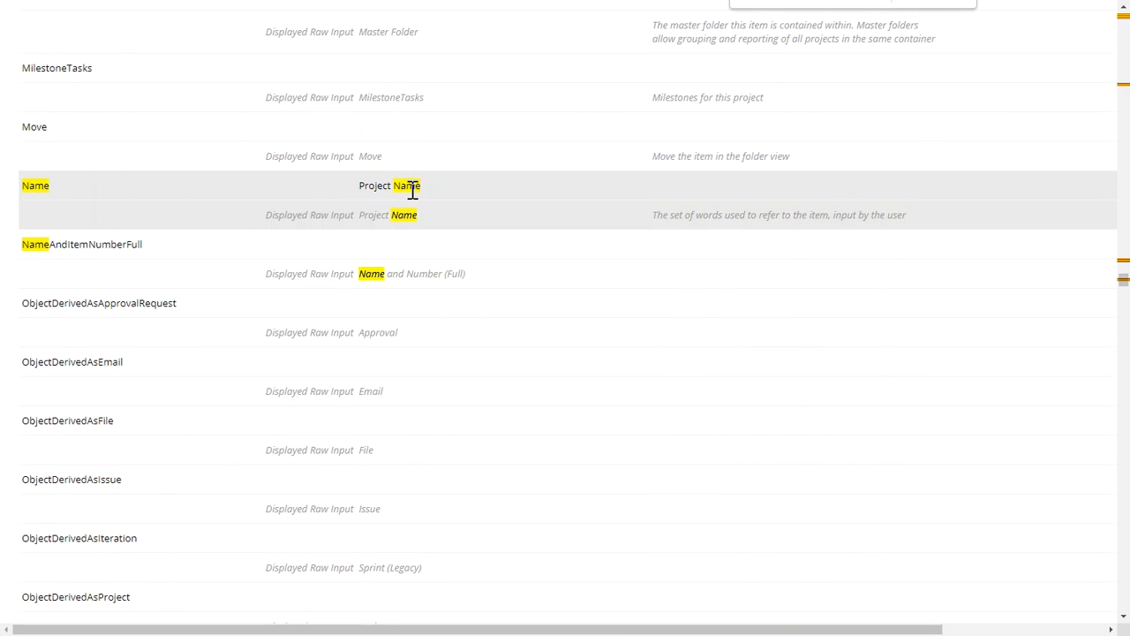
Step: Open the Project item's Name property row for editing, examine its editable columns and discard the edit
{"action": "left_click_drag", "start_coordinate": [654, 632], "coordinate": [822, 633]}
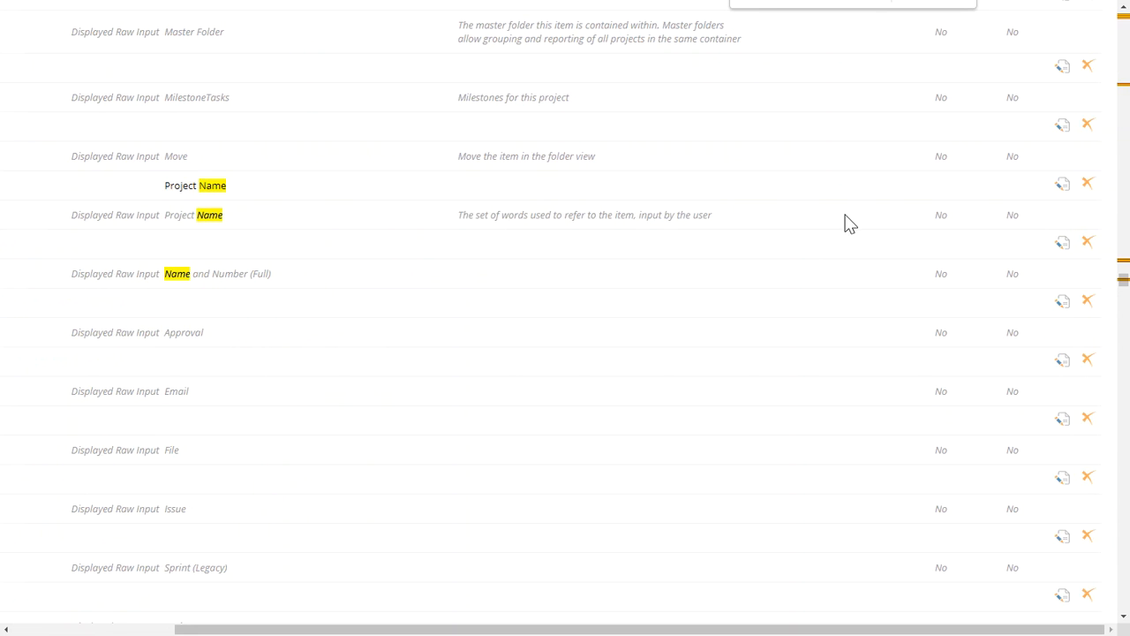
{"action": "left_click", "coordinate": [1062, 185]}
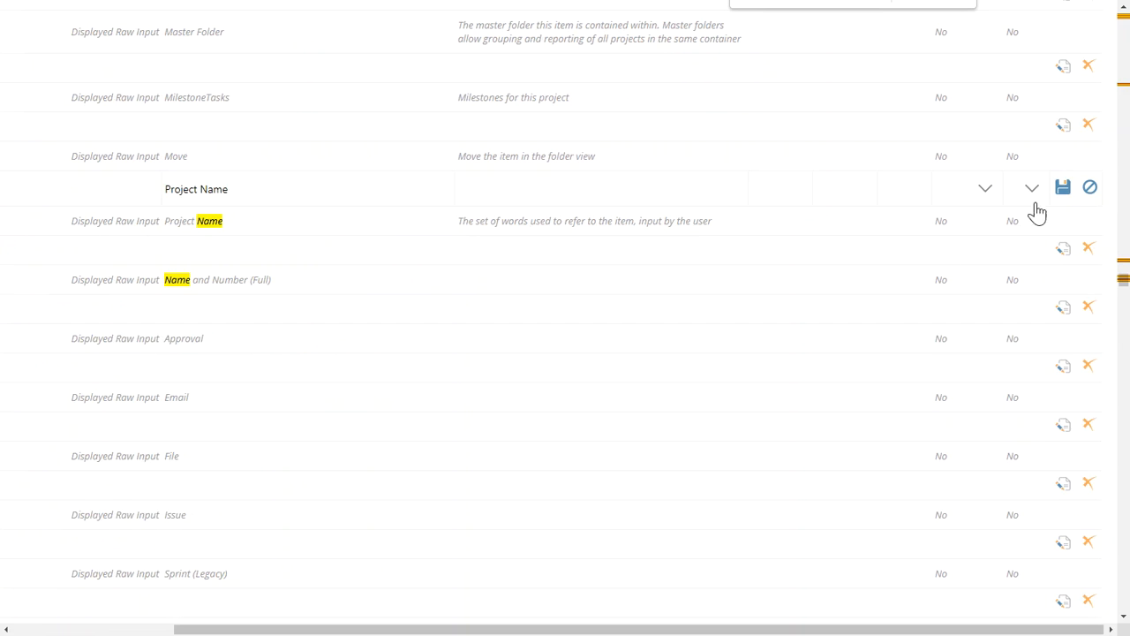
{"action": "left_click_drag", "start_coordinate": [683, 633], "coordinate": [521, 633]}
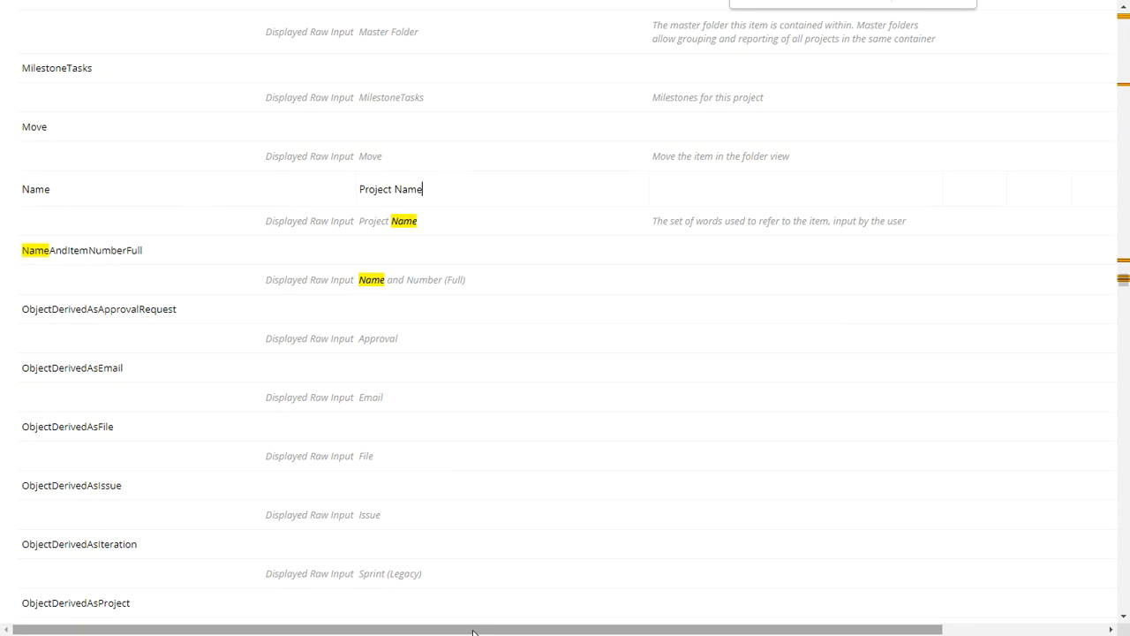
{"action": "left_click_drag", "start_coordinate": [472, 630], "coordinate": [668, 629]}
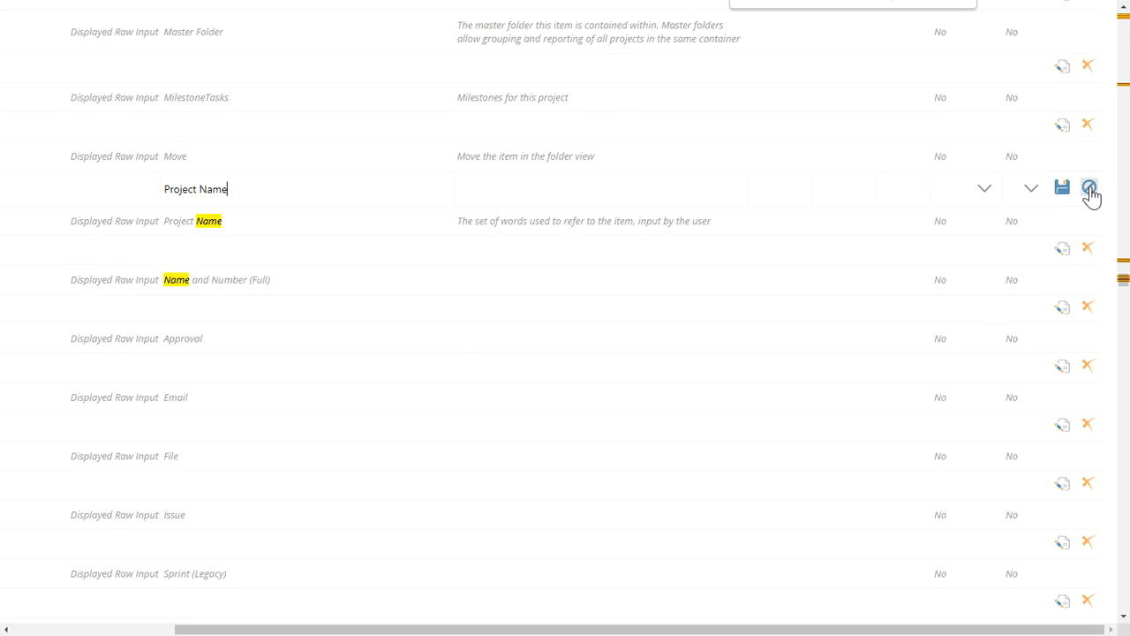
{"action": "left_click", "coordinate": [1091, 195]}
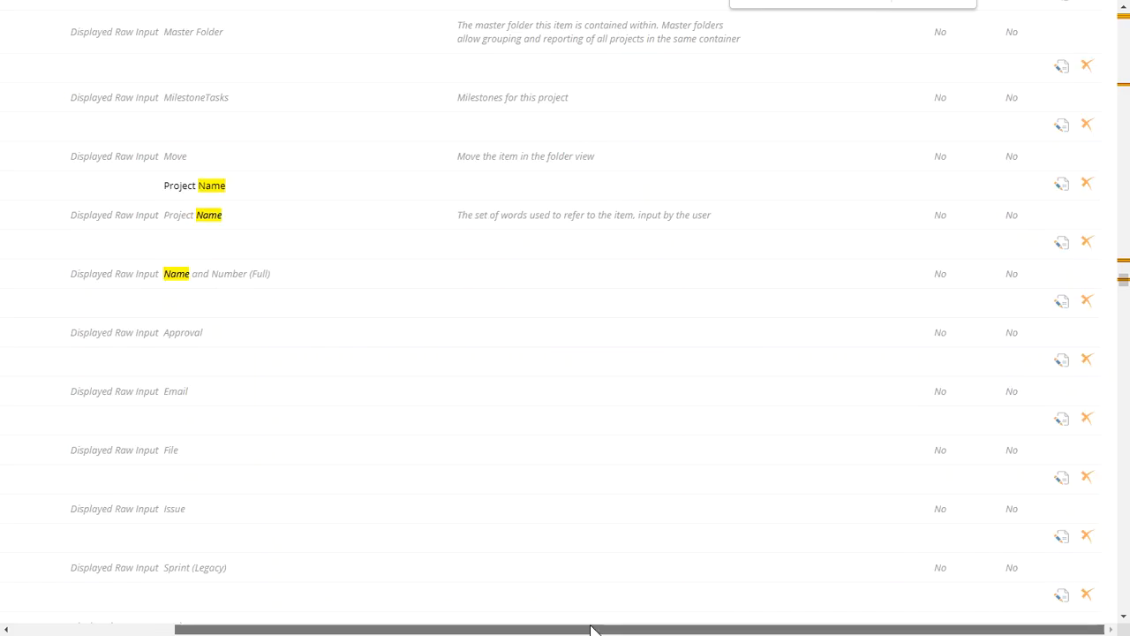
Step: Save the Project item's general name settings with the singular and plural names left blank
{"action": "left_click_drag", "start_coordinate": [598, 628], "coordinate": [213, 622]}
{"action": "scroll", "coordinate": [237, 378], "scroll_direction": "up", "scroll_amount": 20}
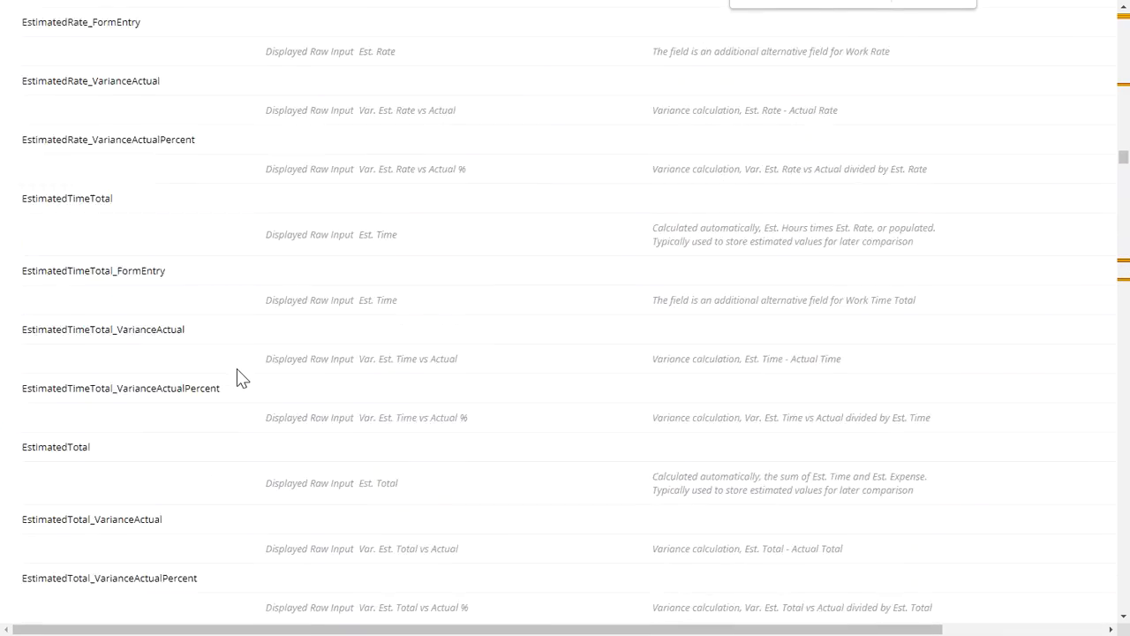
{"action": "scroll", "coordinate": [236, 378], "scroll_direction": "up", "scroll_amount": 15}
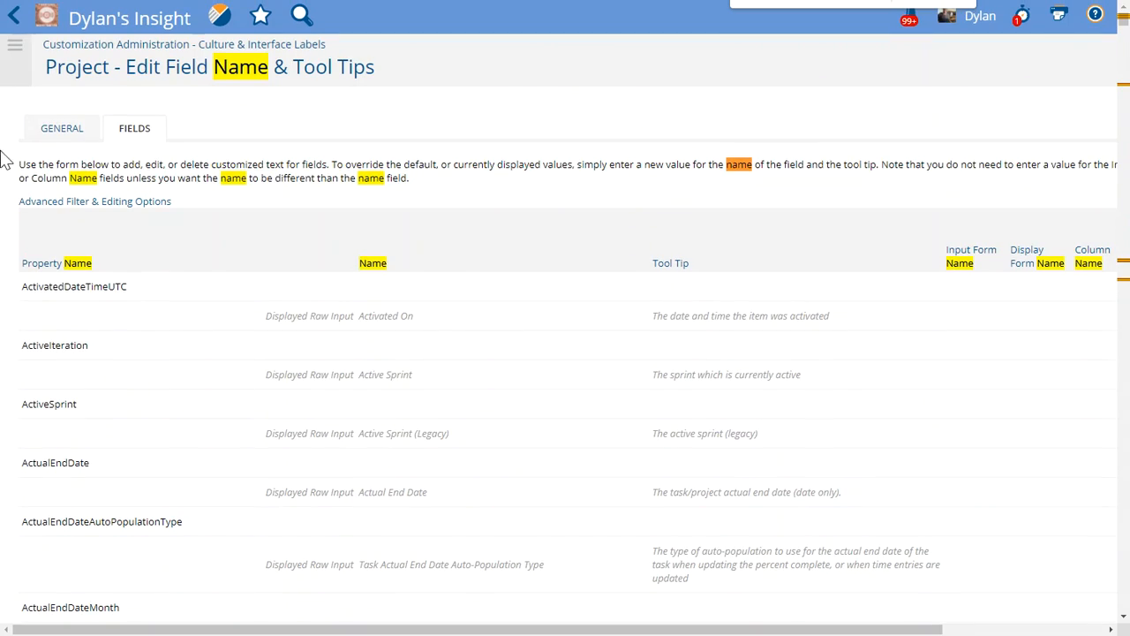
{"action": "left_click", "coordinate": [55, 133]}
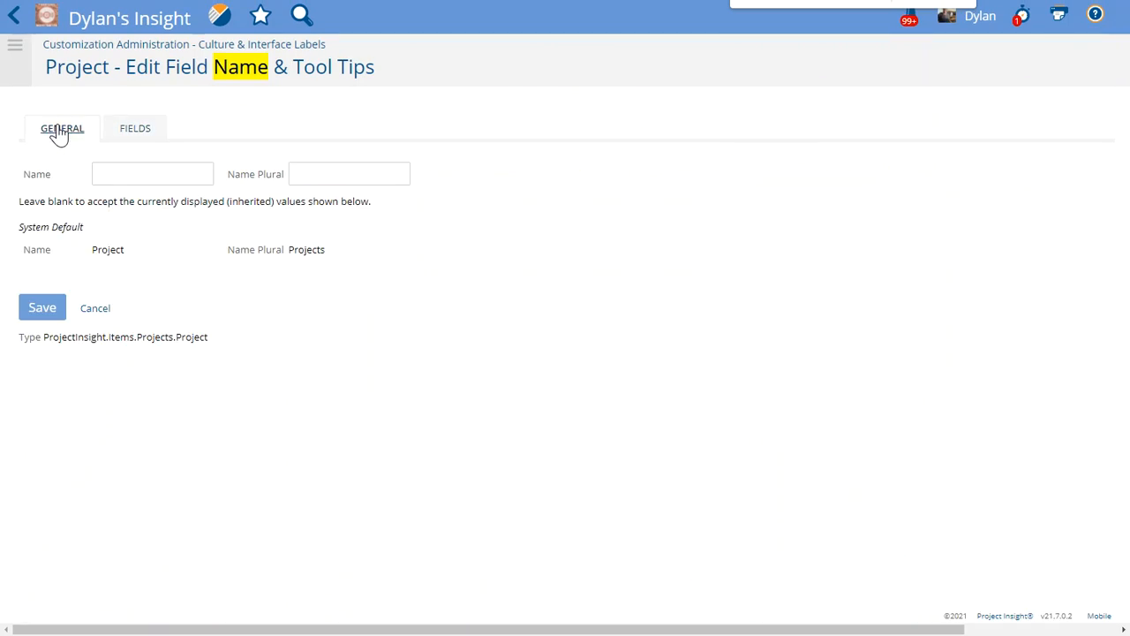
{"action": "left_click", "coordinate": [48, 316]}
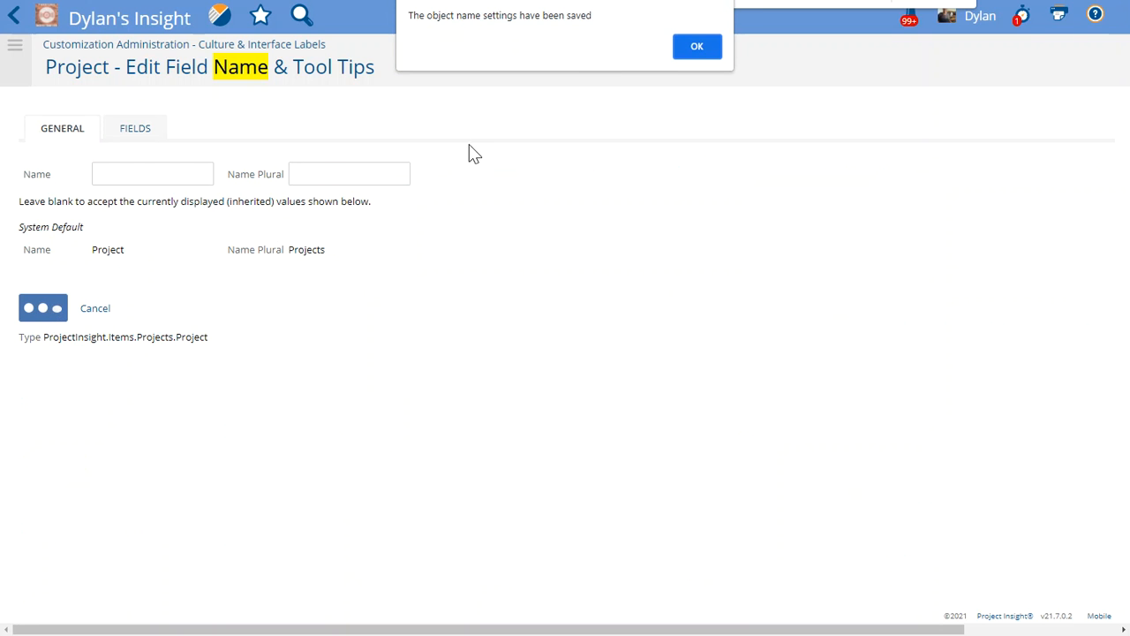
{"action": "left_click", "coordinate": [697, 48]}
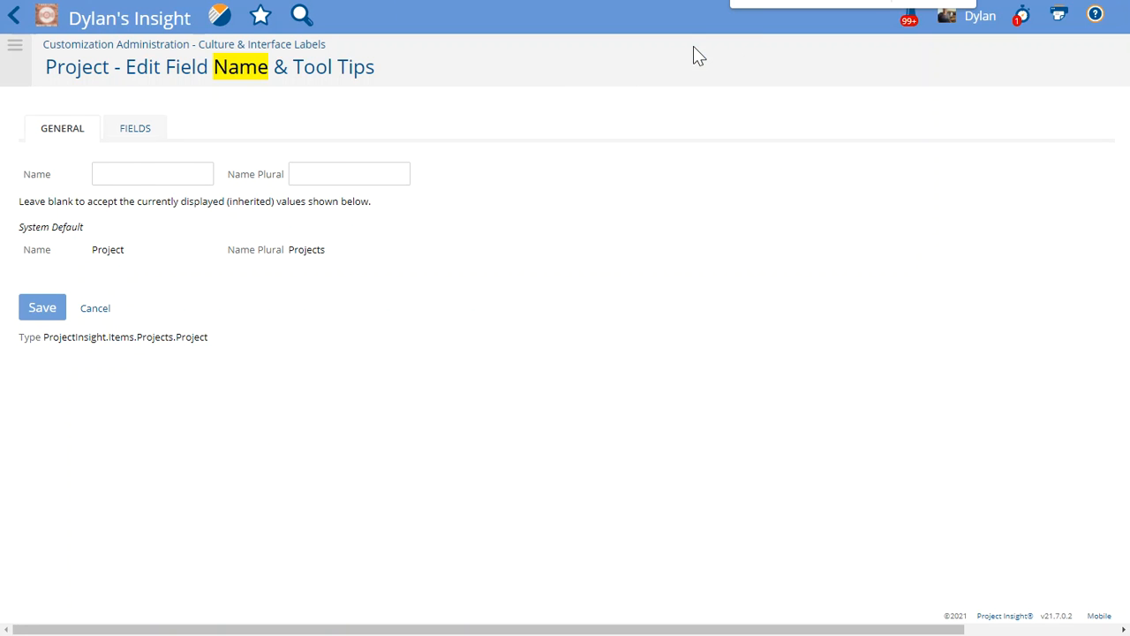
Step: Return to the New Labels item overview and check how many Task properties are customized
{"action": "left_click", "coordinate": [12, 20]}
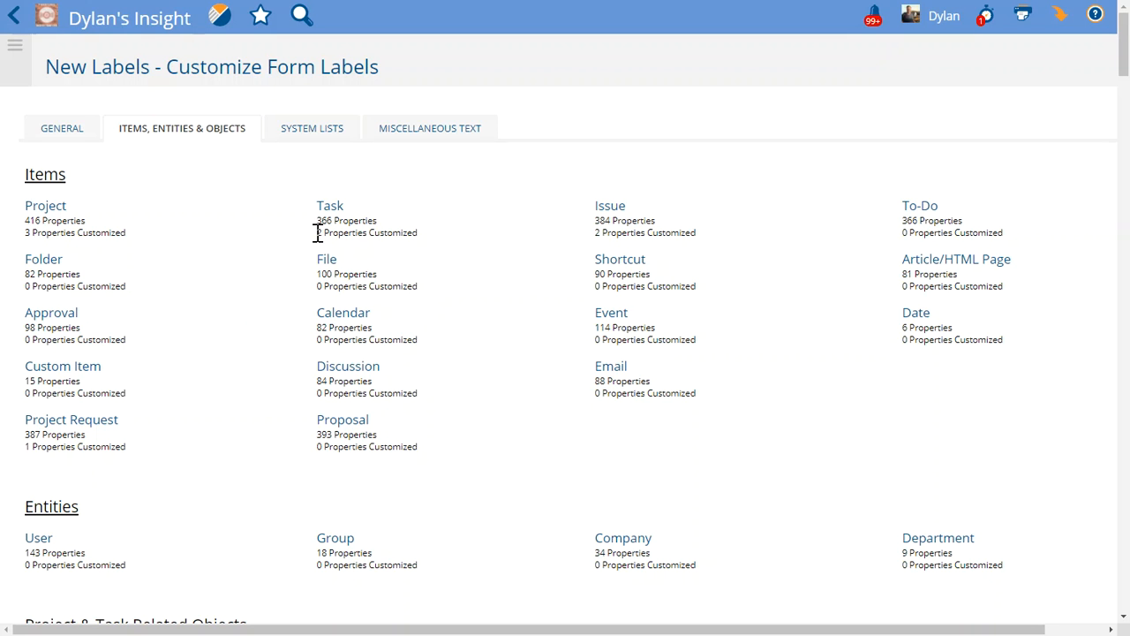
{"action": "left_click_drag", "start_coordinate": [318, 232], "coordinate": [415, 235]}
{"action": "left_click", "coordinate": [220, 231]}
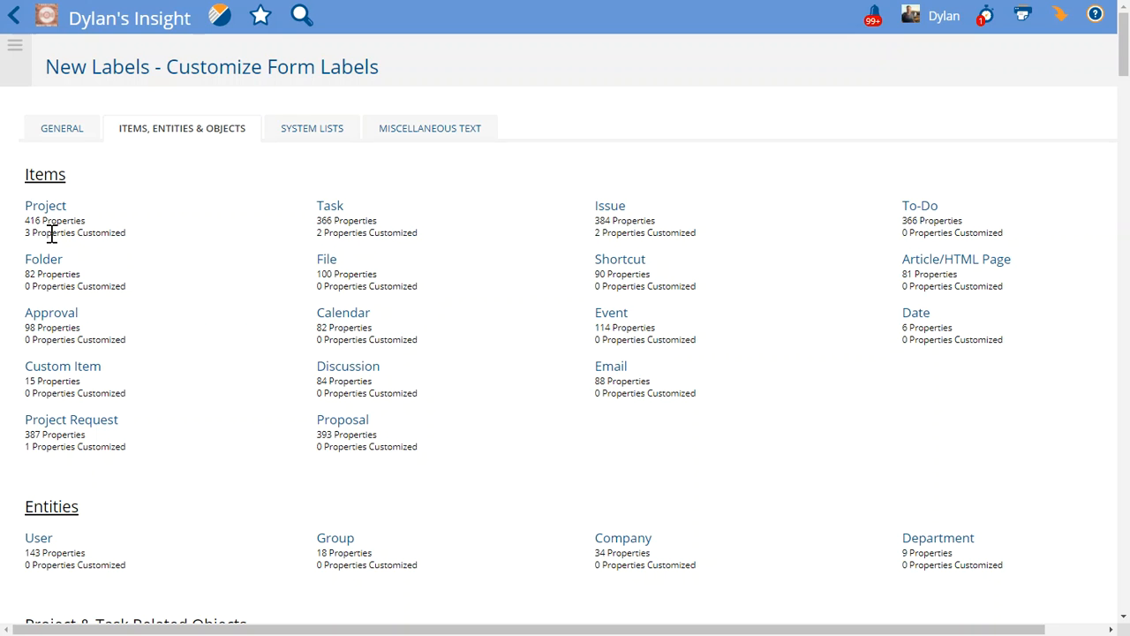